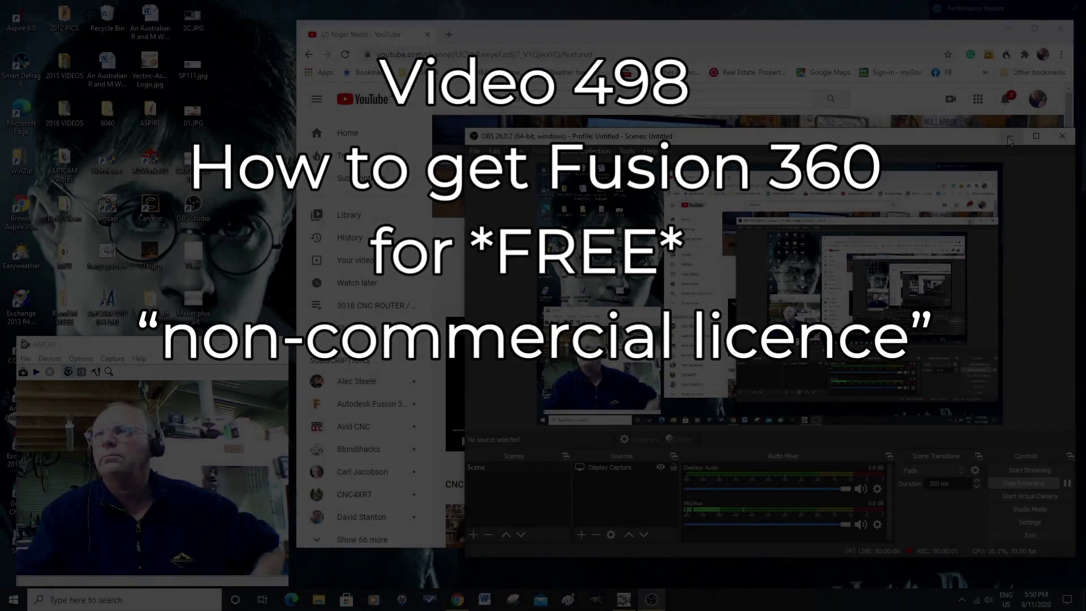
Step: Minimize the OBS recording window to reveal the YouTube channel's home page
left_click(1010, 137)
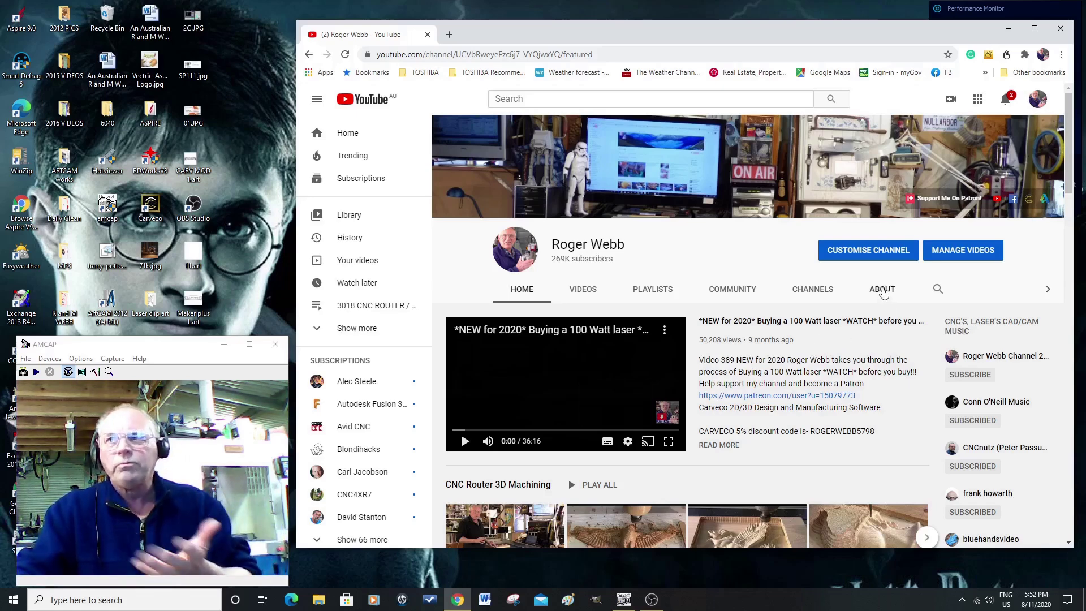
Step: Open the channel's About page and follow its 'Fusion 360 HOBBY USE FREE' link
left_click(883, 289)
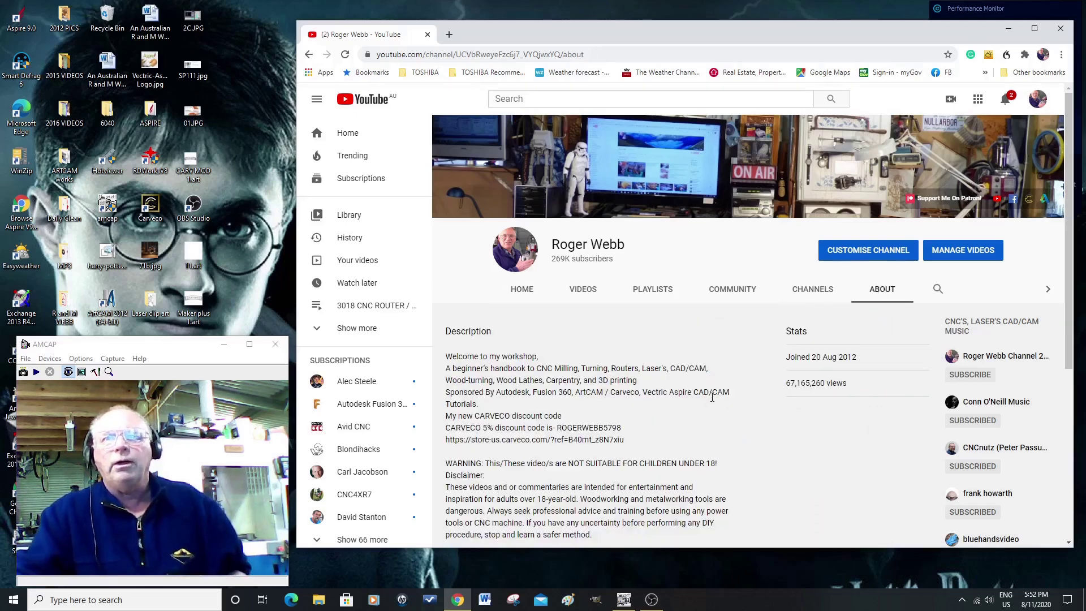
scroll(727, 400, "down", 5)
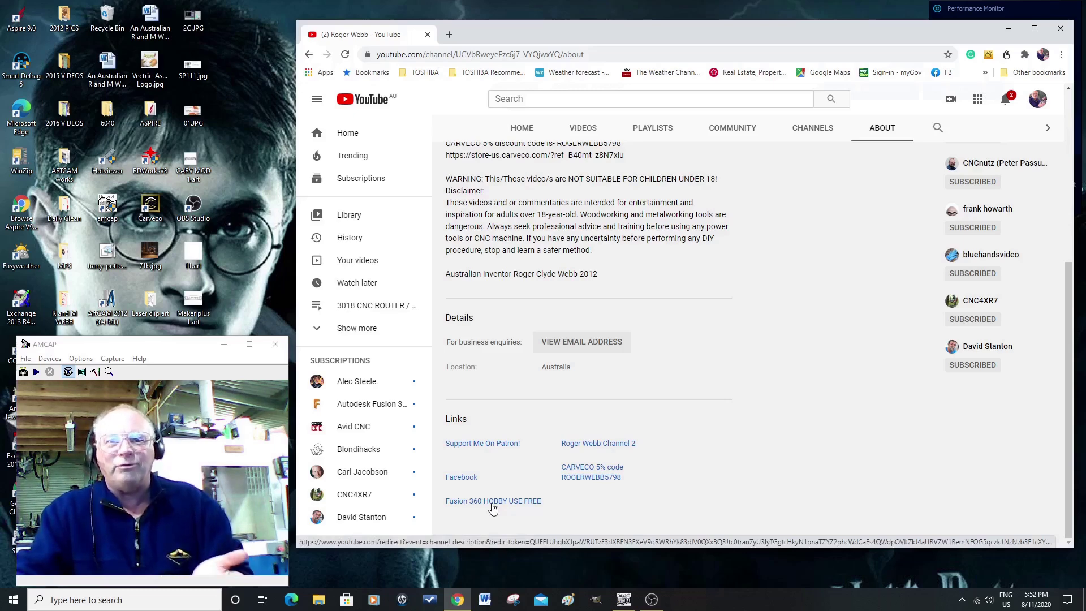
left_click(492, 505)
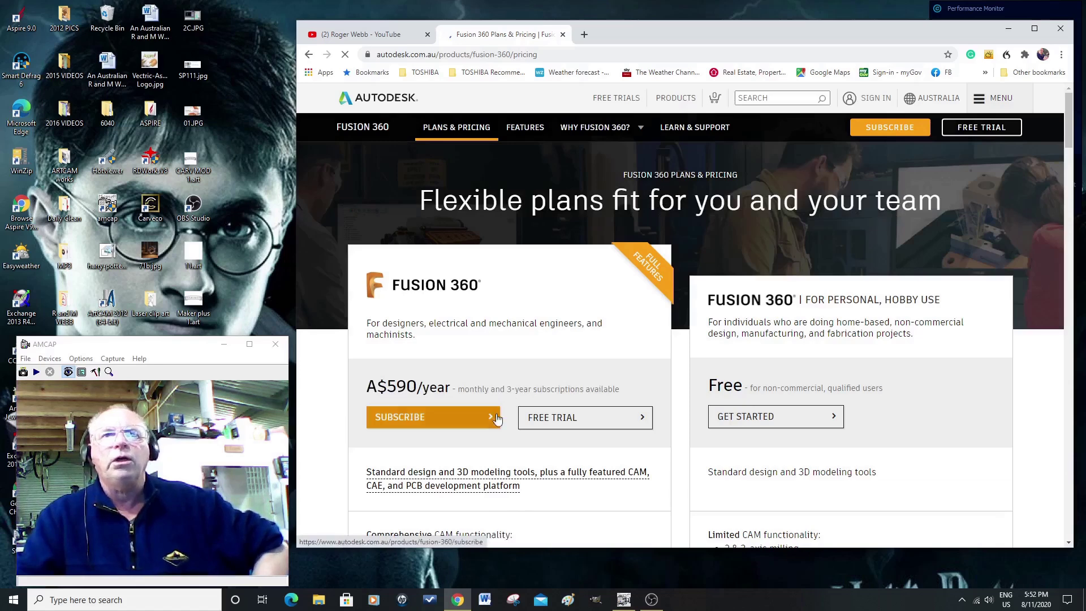
Step: Scroll through the Fusion 360 pricing page comparing the A$590/year plan with the free plan
scroll(511, 415, "down", 9)
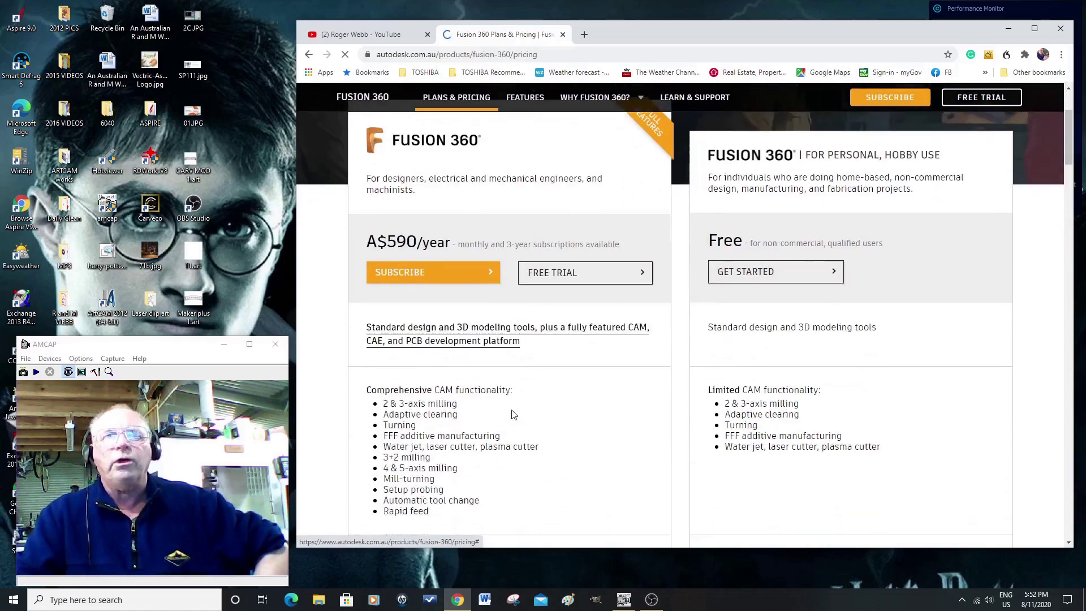
scroll(519, 412, "down", 10)
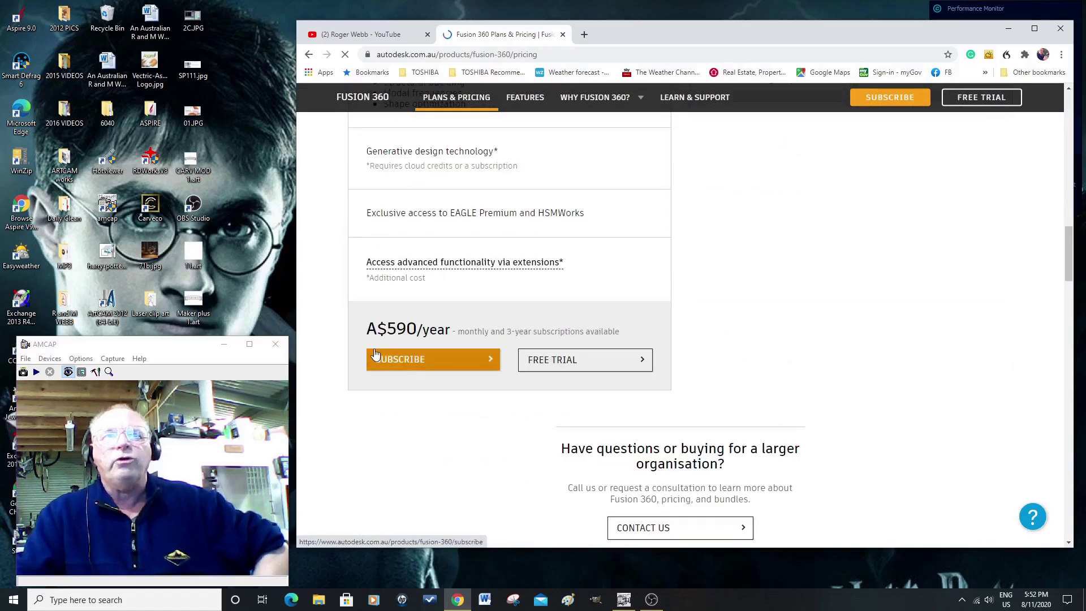
scroll(547, 333, "up", 12)
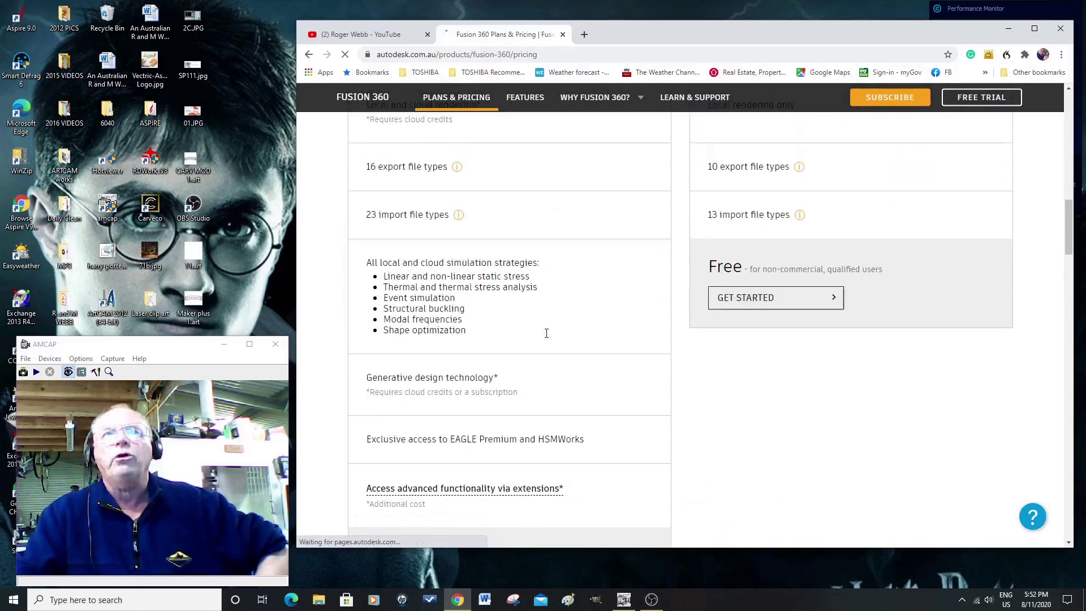
scroll(547, 334, "up", 6)
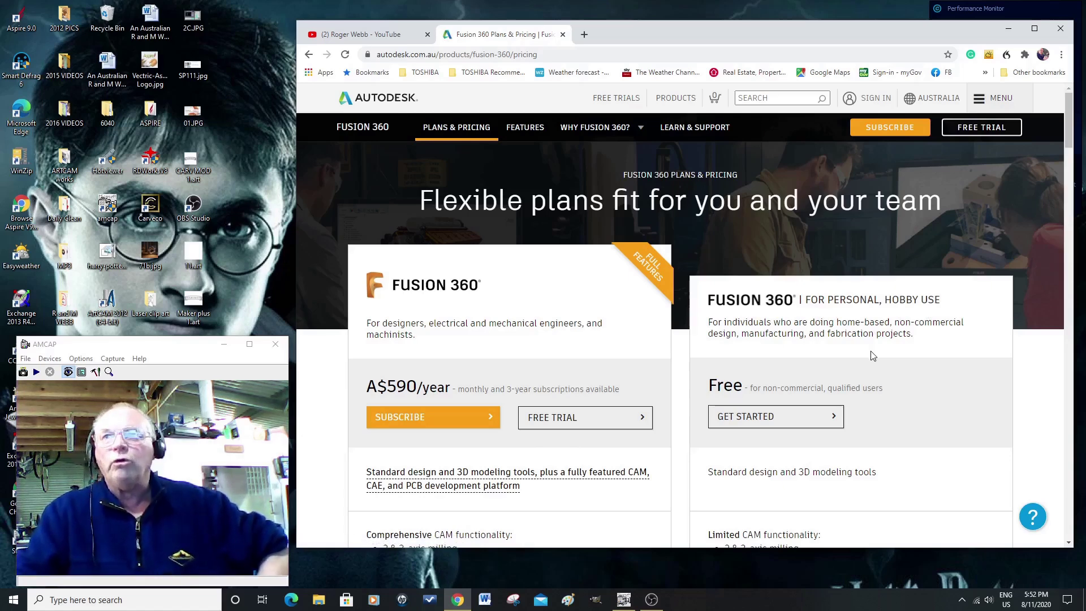
scroll(873, 357, "down", 12)
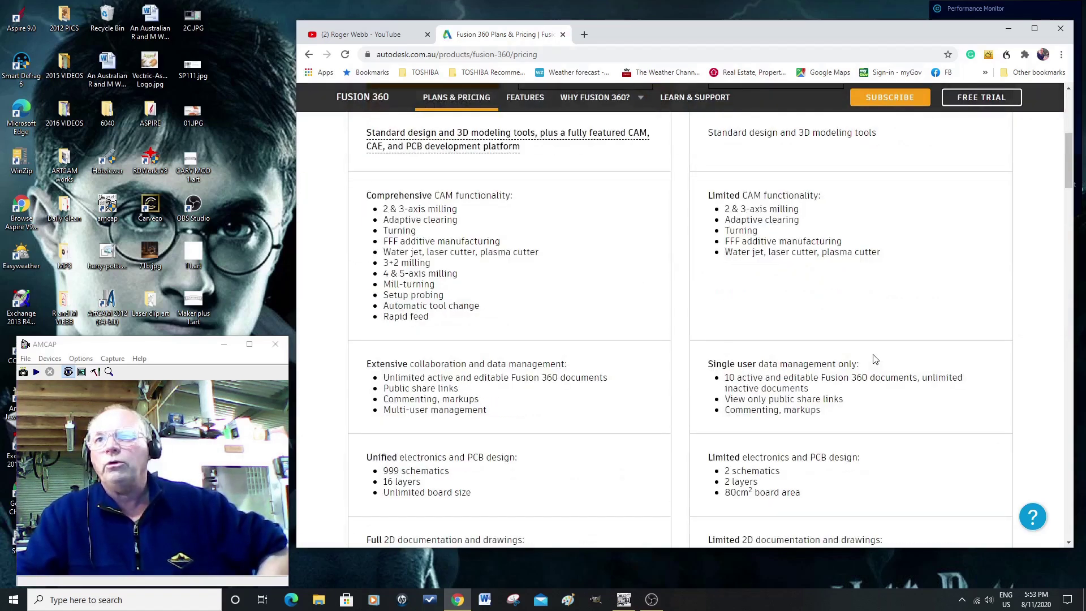
scroll(872, 359, "down", 5)
scroll(874, 359, "up", 16)
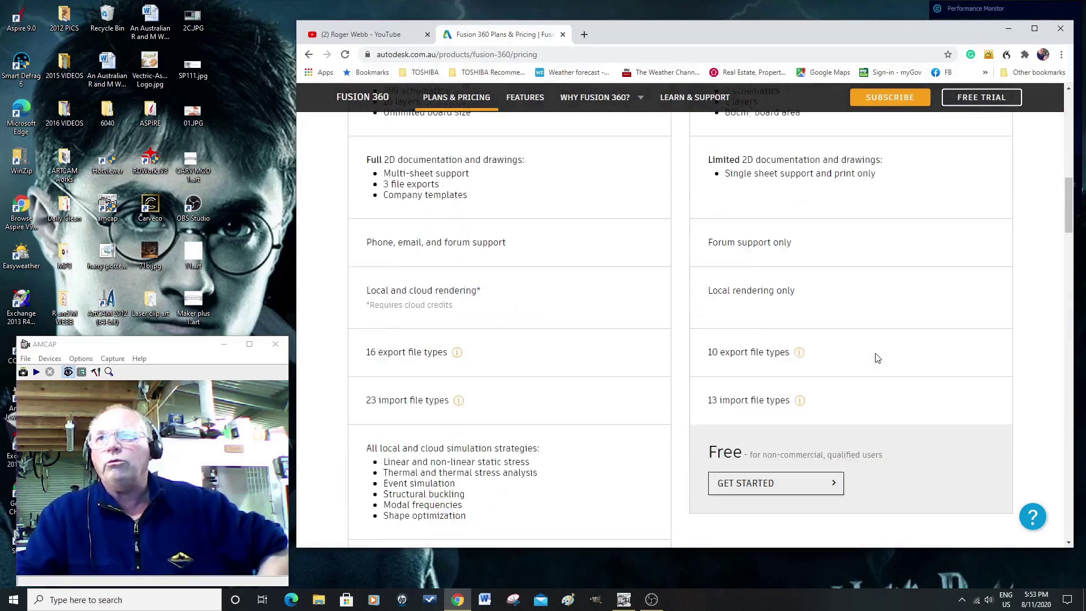
scroll(878, 358, "up", 3)
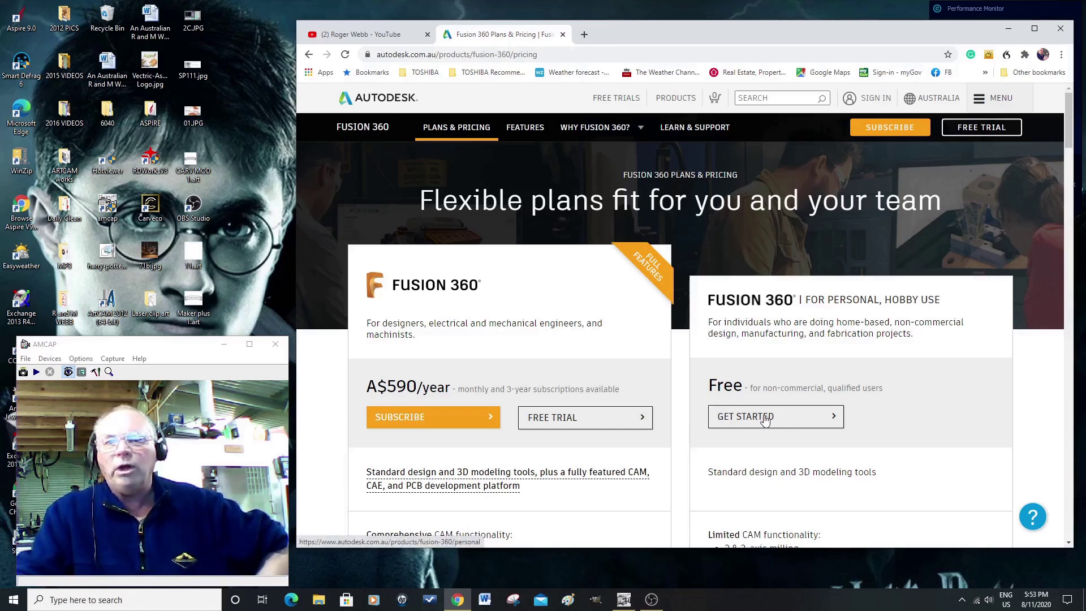
scroll(775, 420, "down", 4)
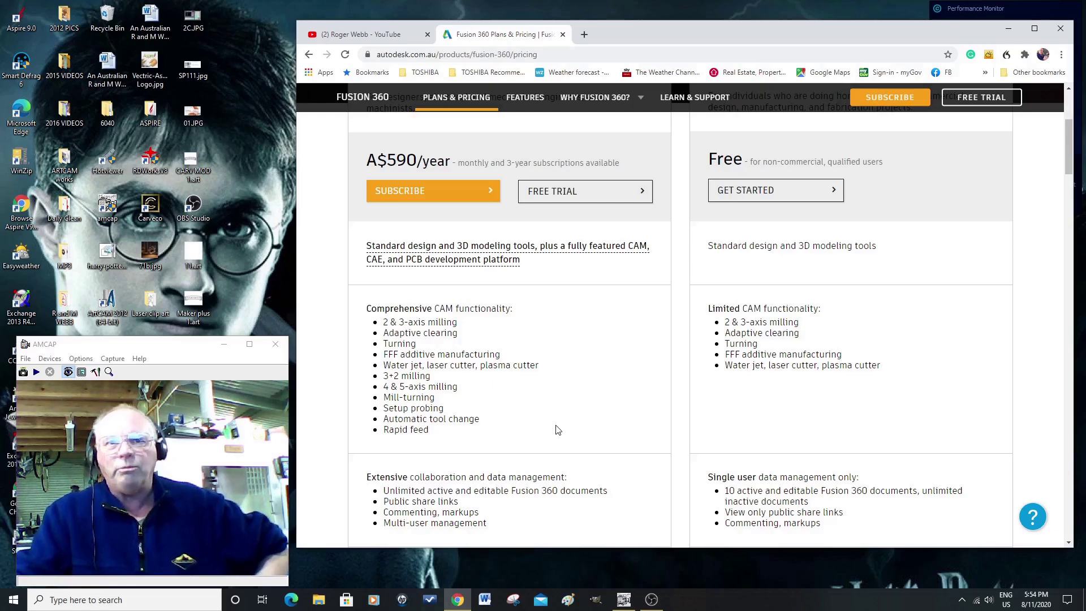
Step: Review the plan feature lists, then choose GET STARTED under the free personal-use plan
scroll(503, 418, "down", 4)
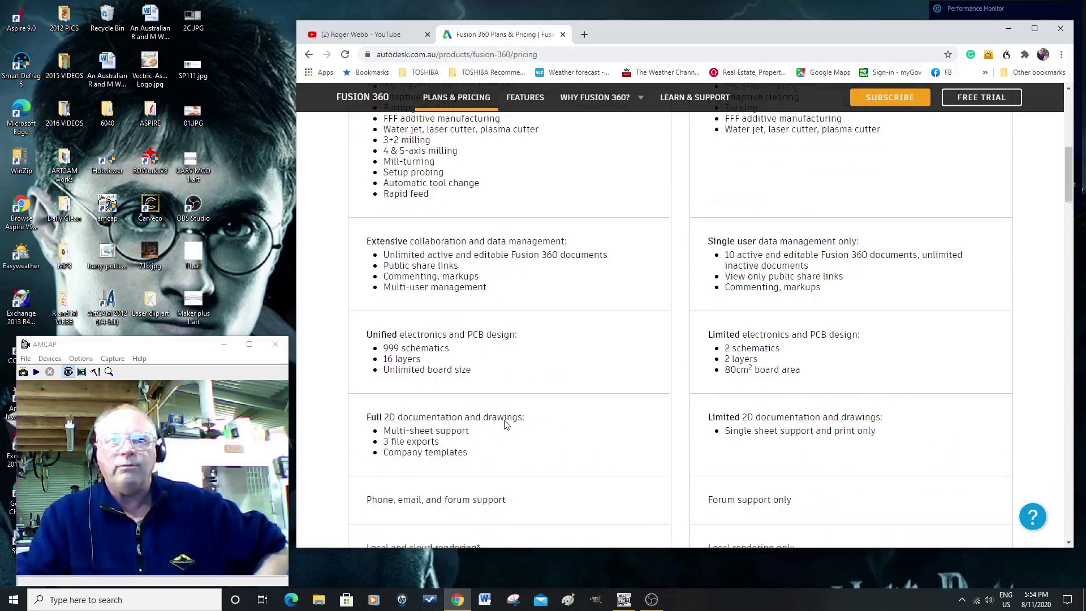
scroll(505, 424, "down", 14)
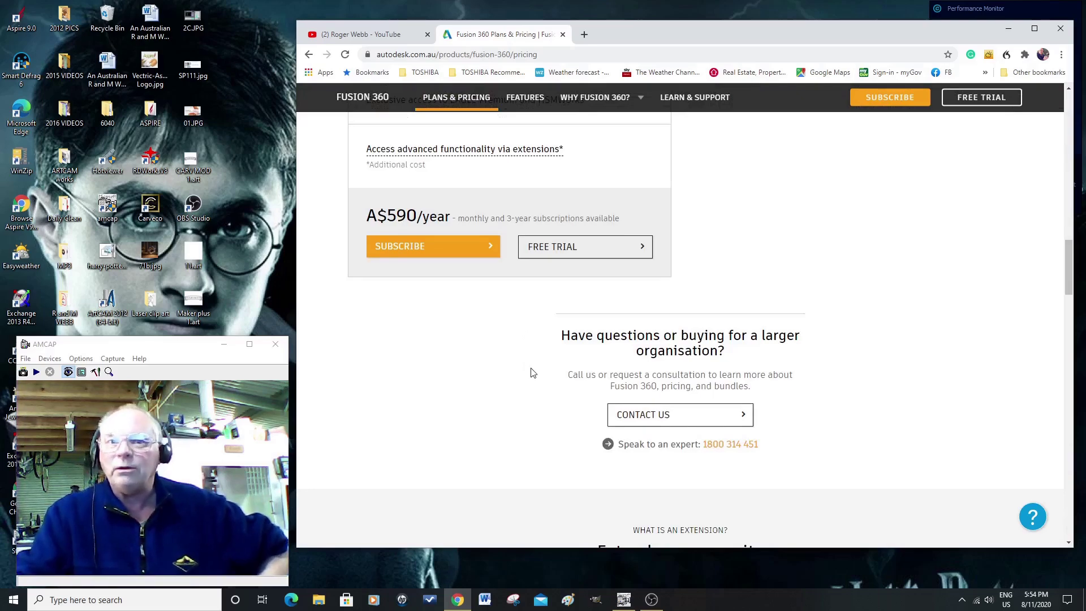
scroll(532, 372, "up", 18)
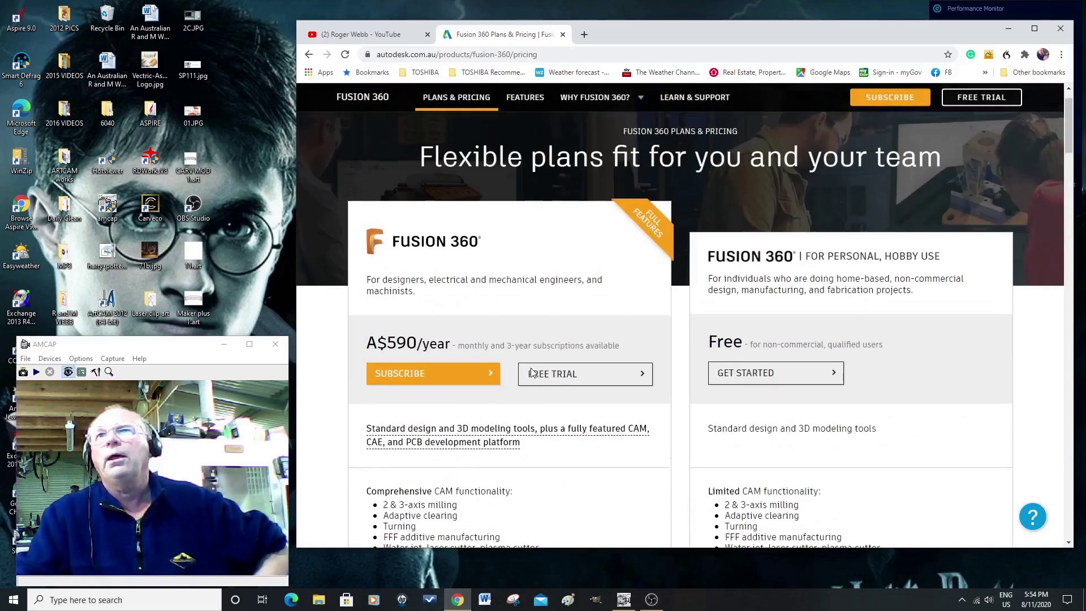
scroll(762, 388, "down", 4)
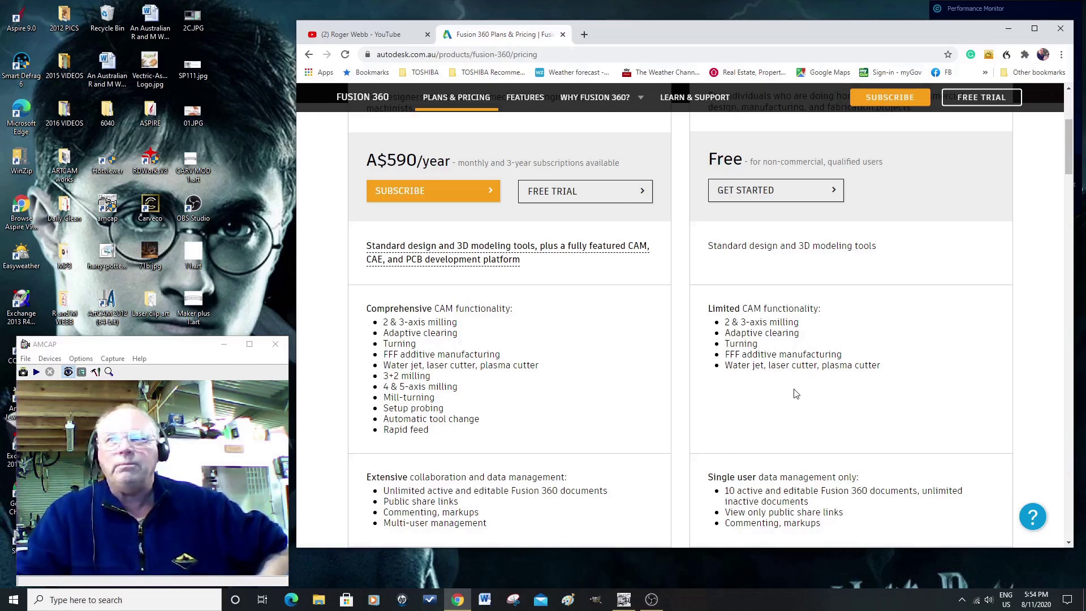
scroll(792, 394, "down", 1)
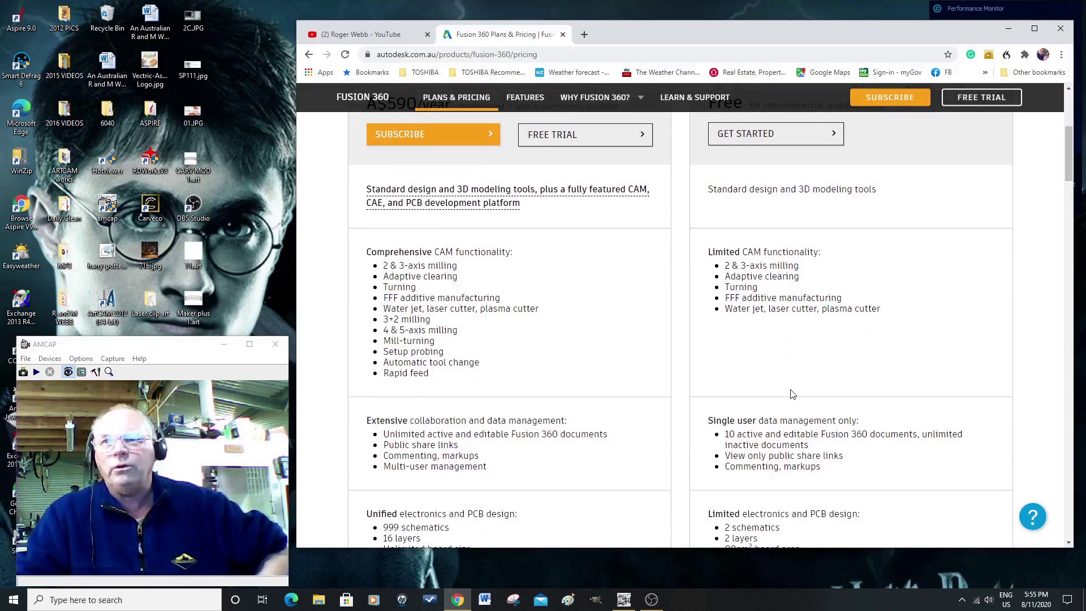
scroll(792, 394, "down", 4)
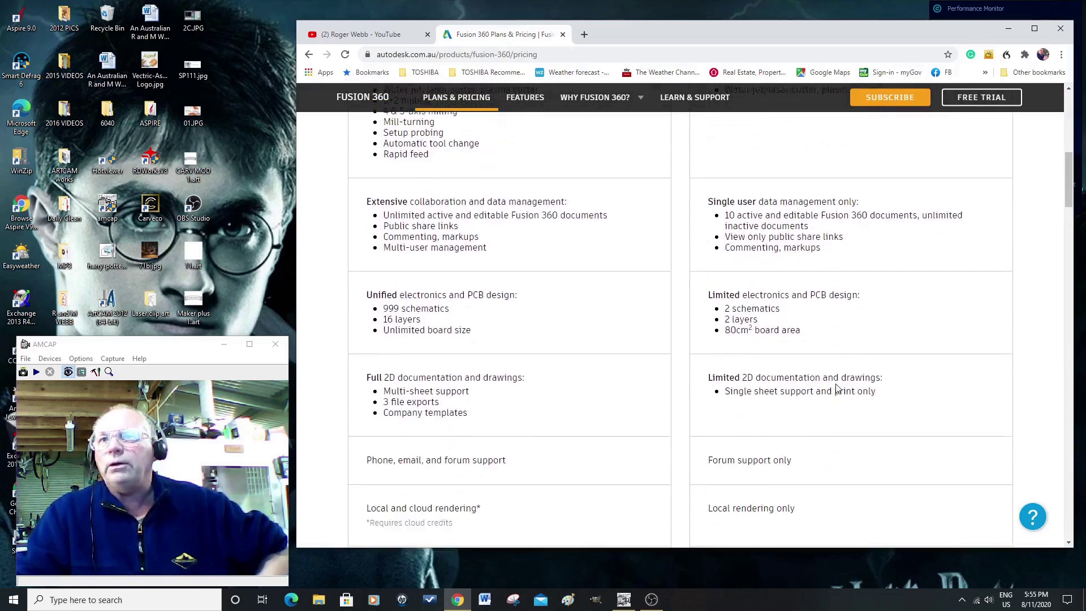
scroll(838, 389, "down", 1)
scroll(837, 389, "up", 10)
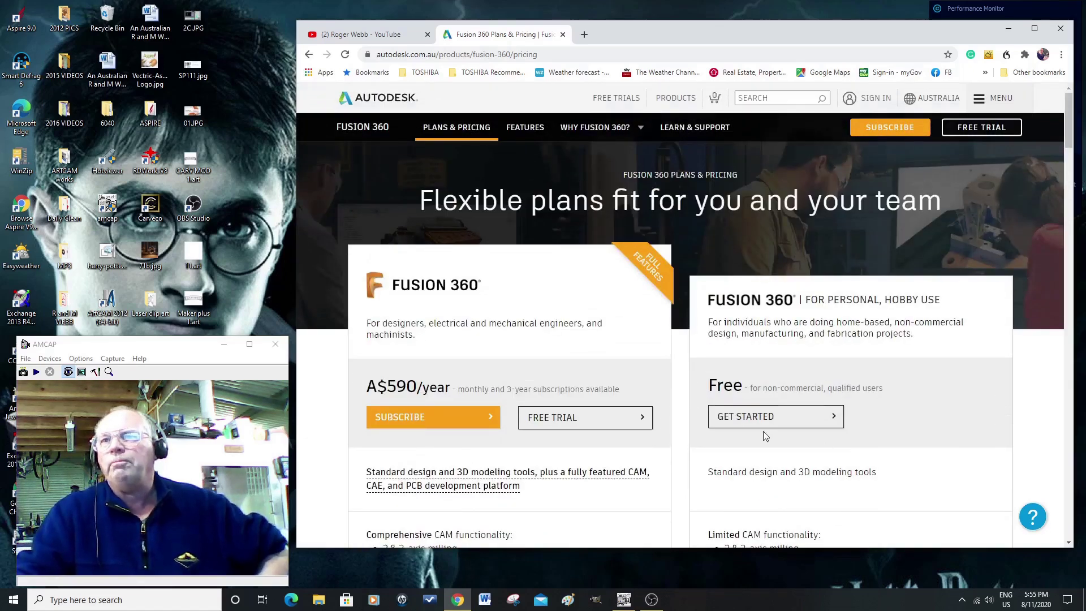
left_click(836, 419)
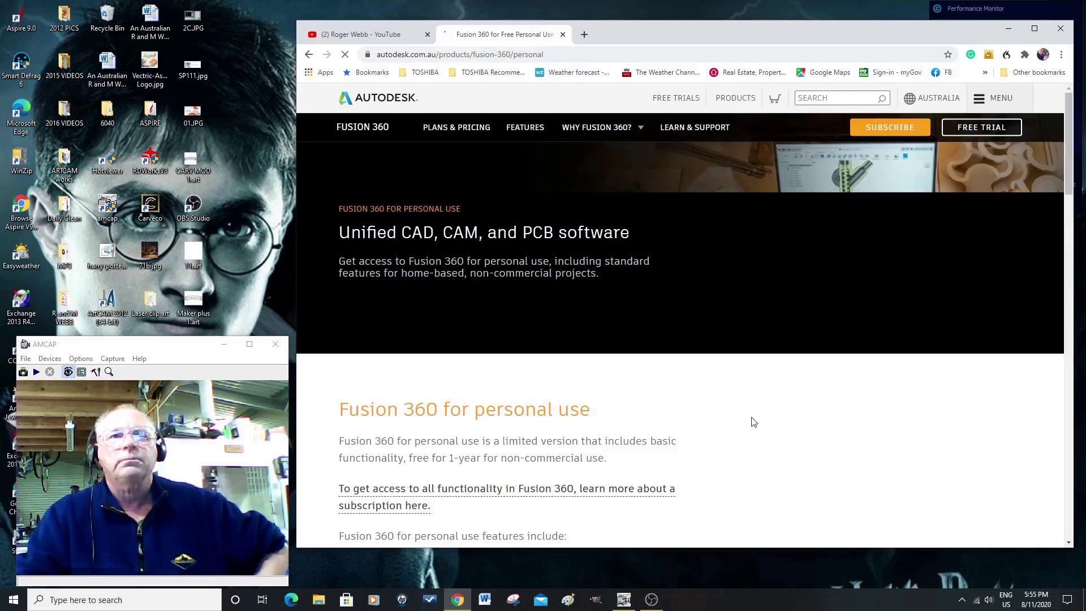
Step: Close the Autodesk feedback survey popup on the Fusion 360 personal-use page
scroll(744, 424, "down", 4)
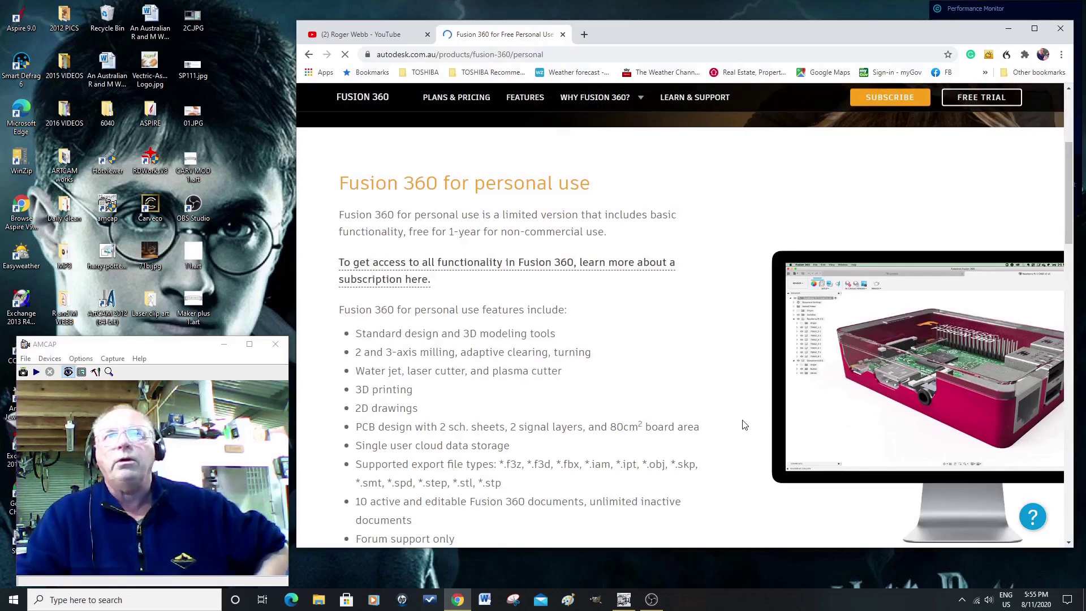
scroll(745, 424, "down", 3)
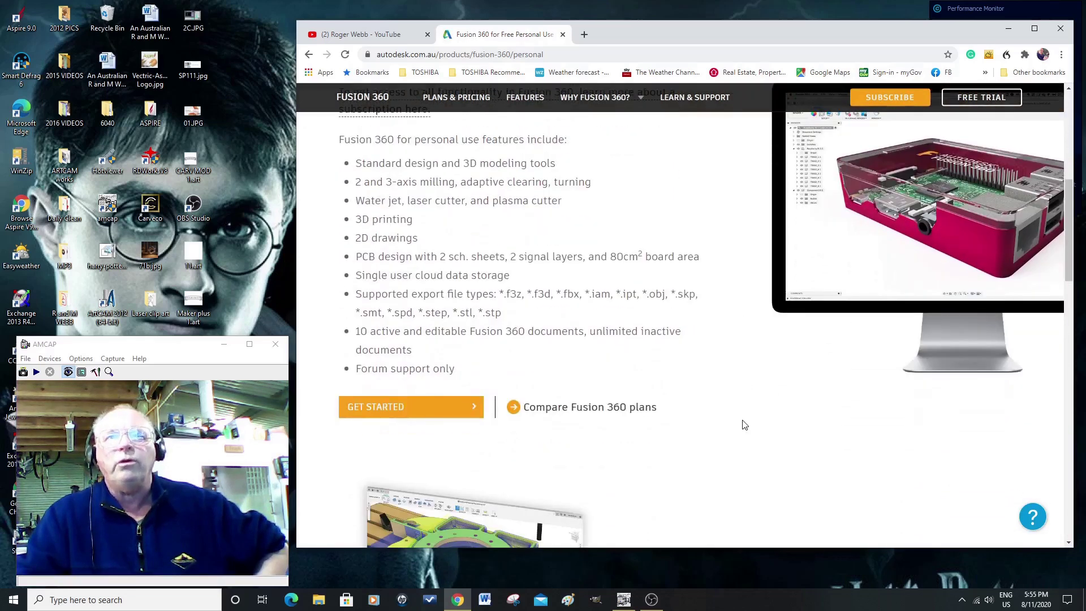
scroll(745, 424, "down", 3)
scroll(742, 419, "down", 5)
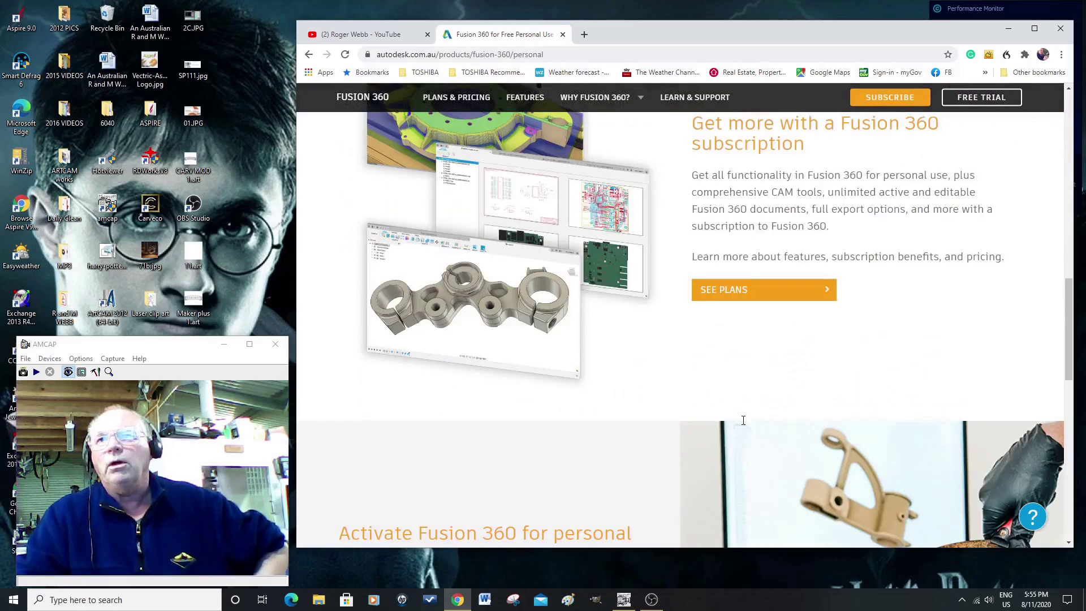
scroll(743, 420, "down", 7)
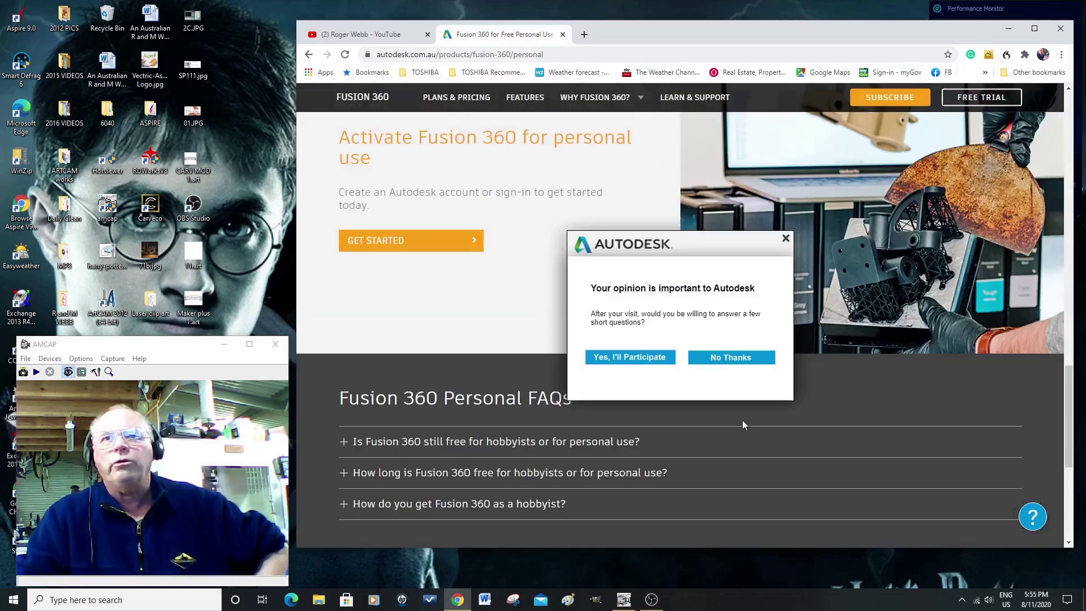
scroll(742, 422, "up", 7)
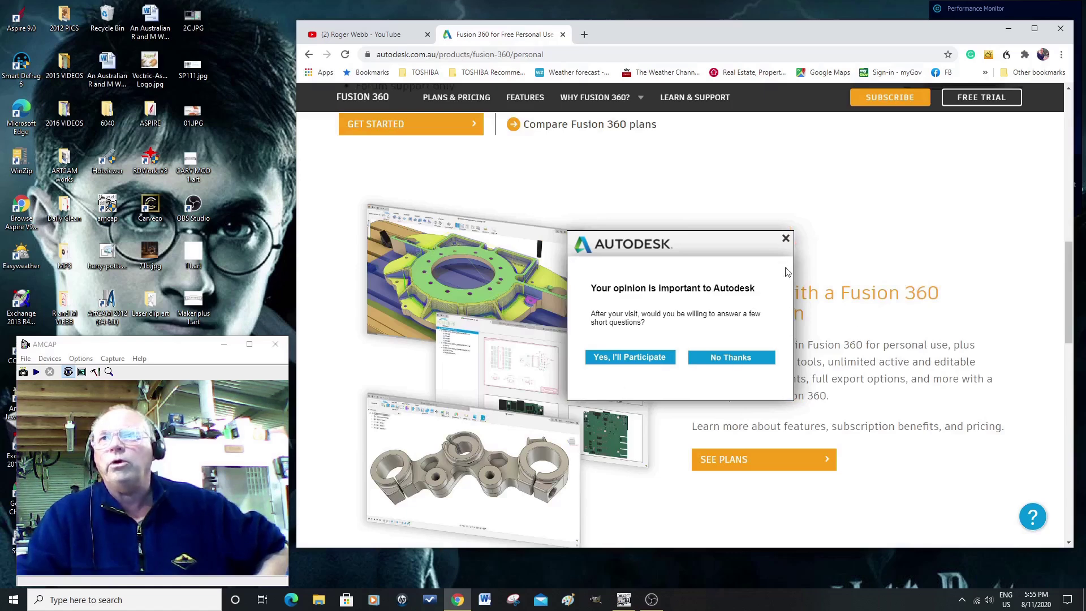
left_click(786, 238)
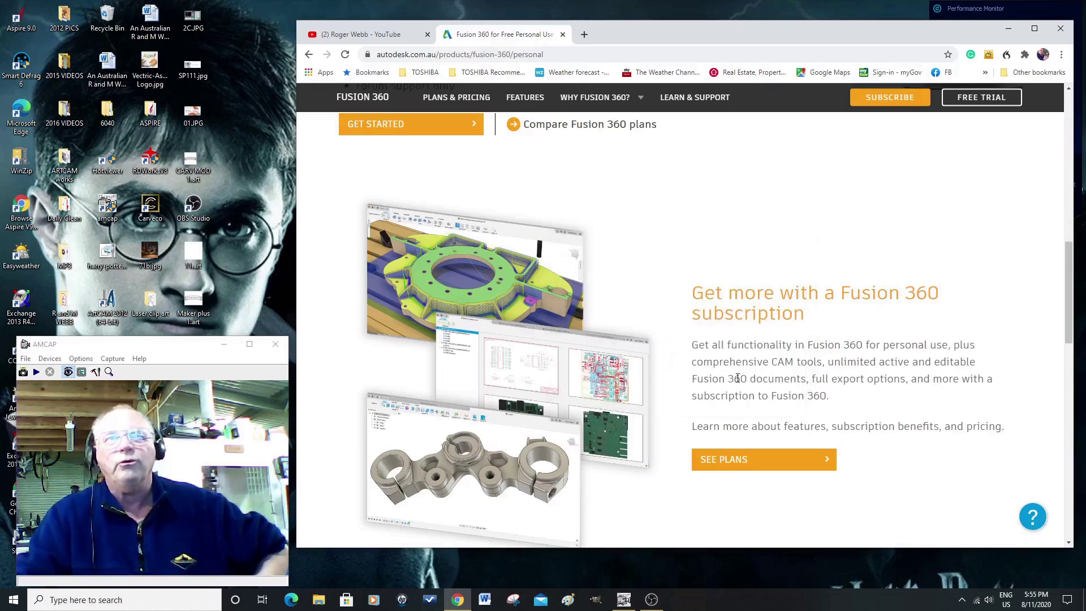
Step: Choose Get Started under Activate Fusion 360 for personal use
scroll(737, 378, "up", 10)
scroll(738, 382, "down", 4)
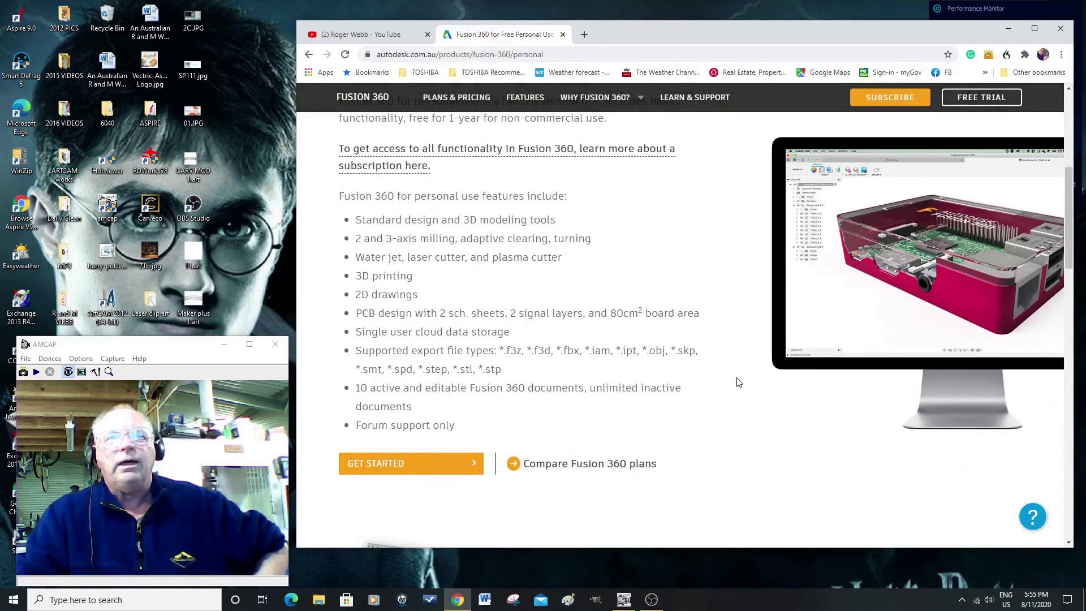
scroll(738, 382, "down", 2)
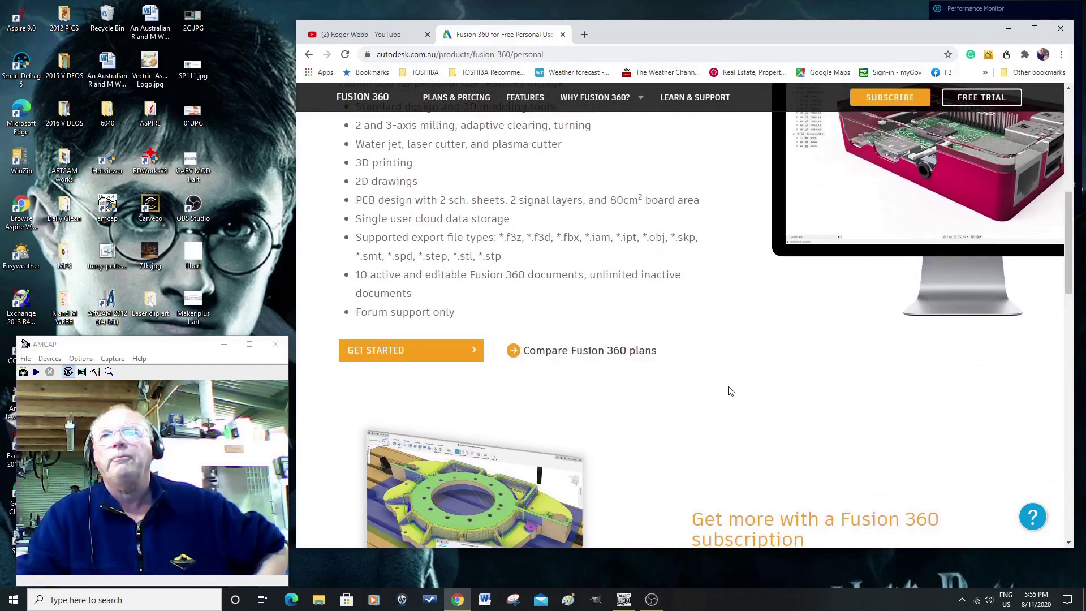
scroll(728, 392, "down", 9)
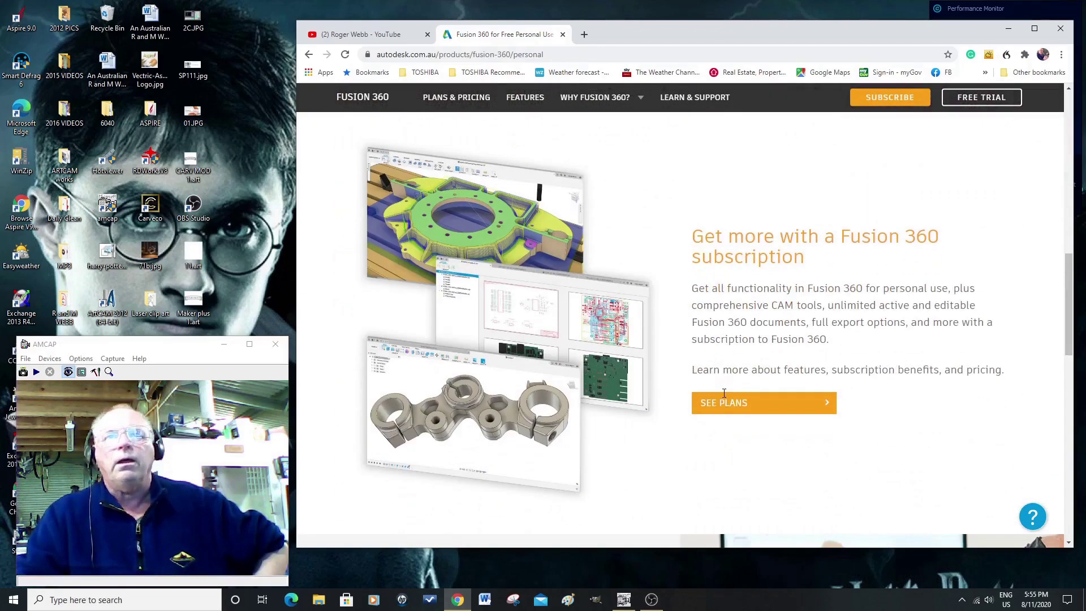
scroll(726, 403, "down", 3)
scroll(725, 399, "down", 8)
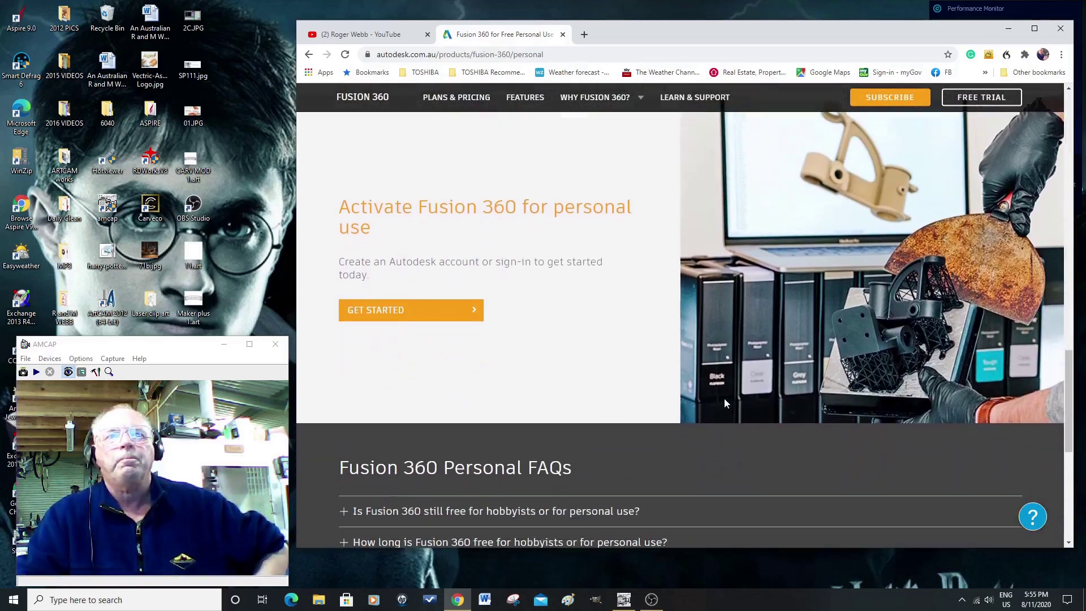
scroll(725, 400, "up", 8)
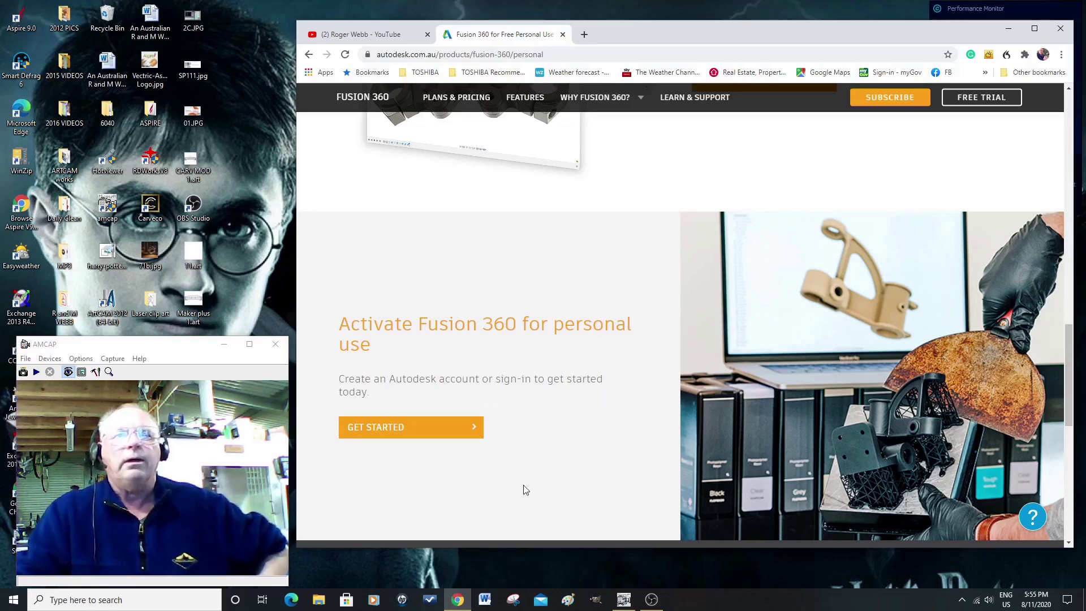
left_click(469, 432)
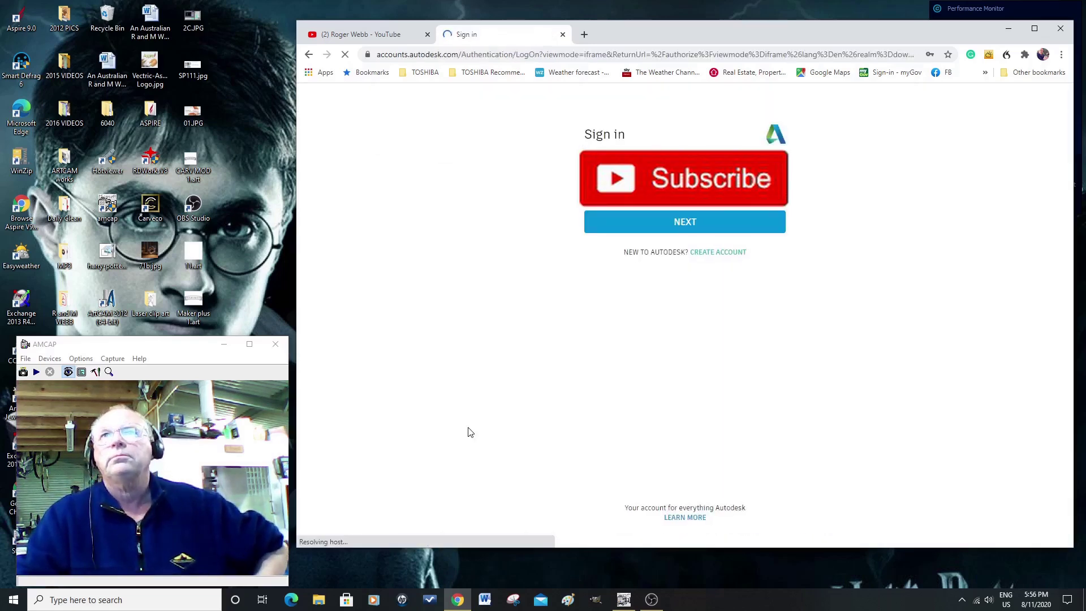
Step: Sign in to the Autodesk account with the autofilled password
left_click(690, 223)
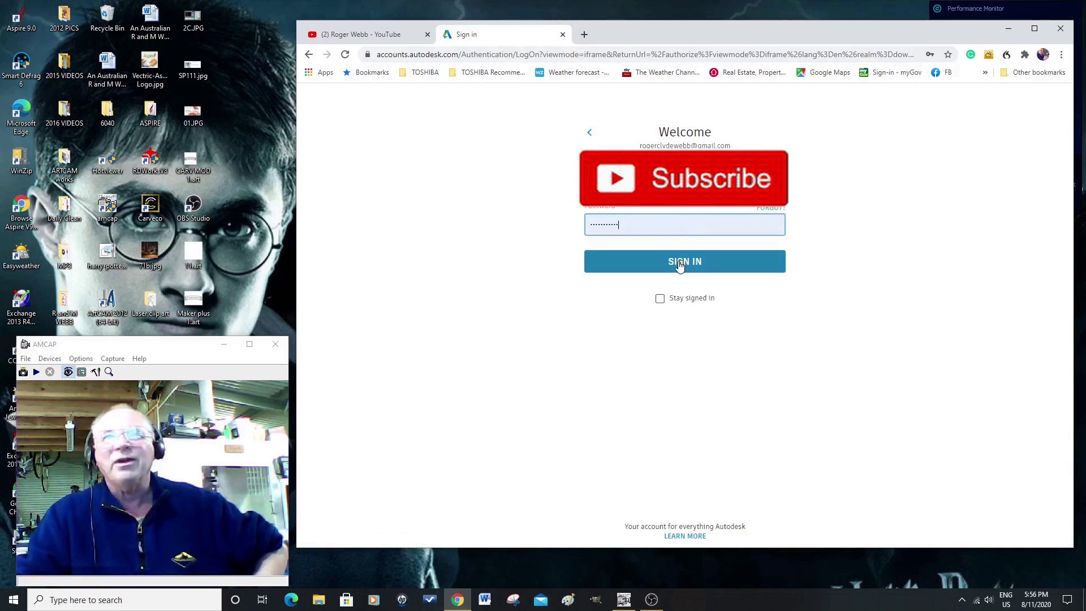
left_click(681, 267)
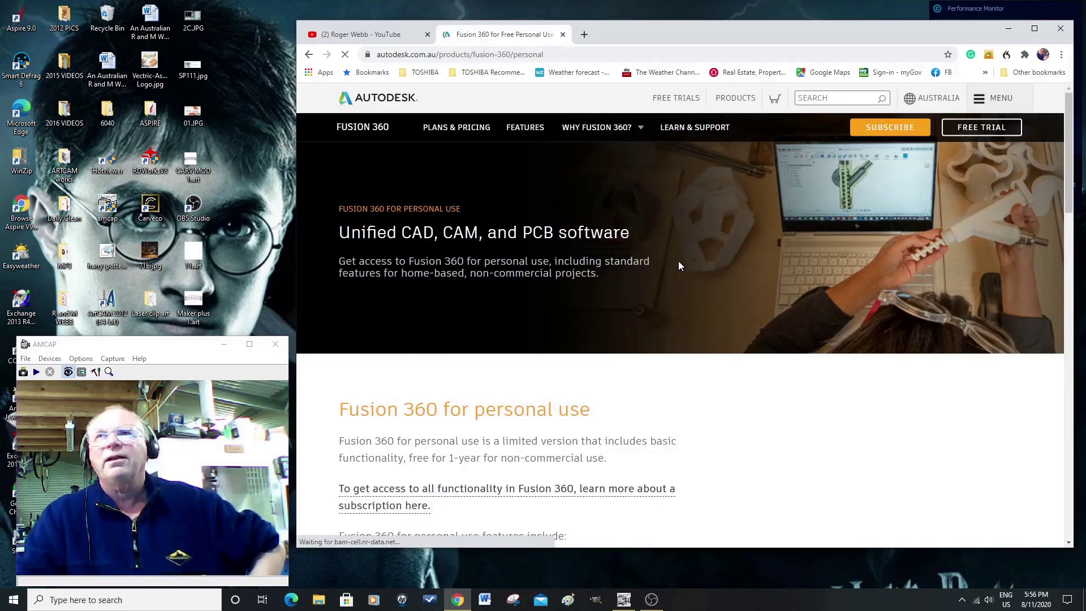
Step: Download the Fusion 360 for personal use installer and run it
scroll(702, 297, "down", 10)
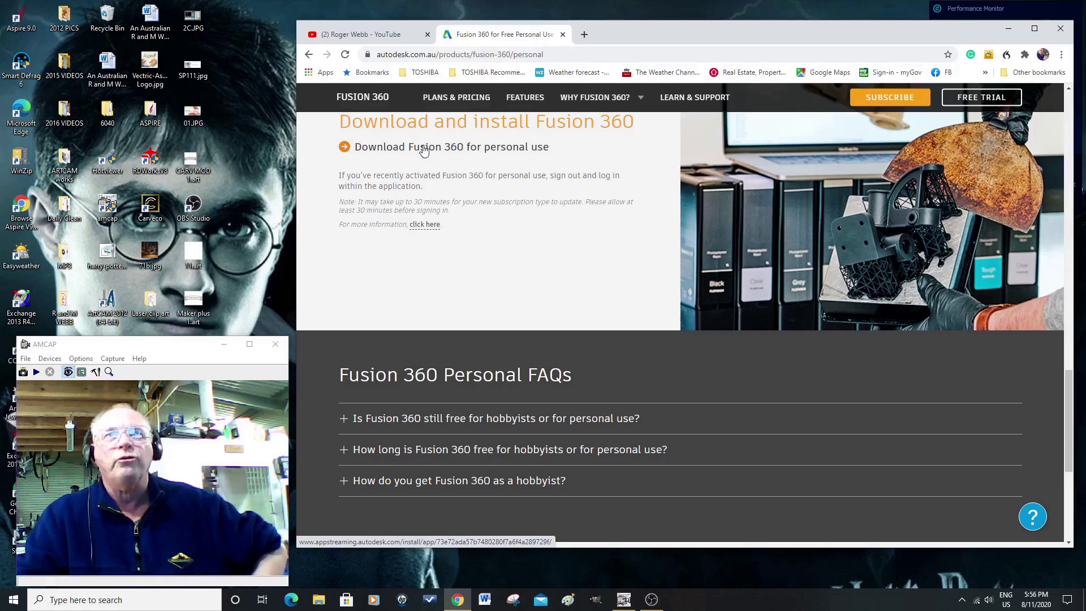
left_click(425, 150)
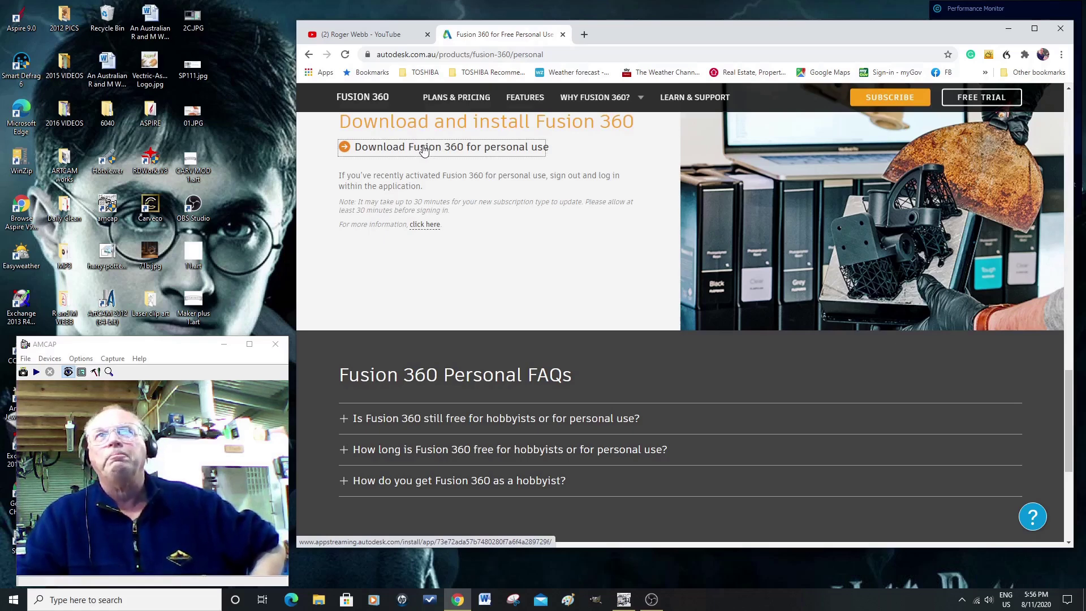
left_click(424, 149)
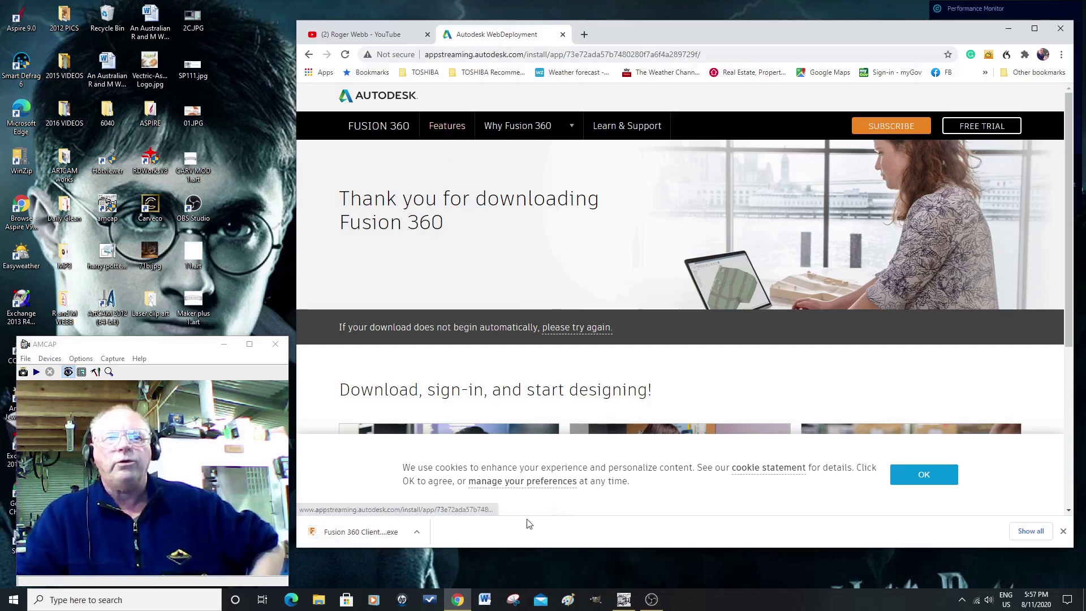
left_click(345, 532)
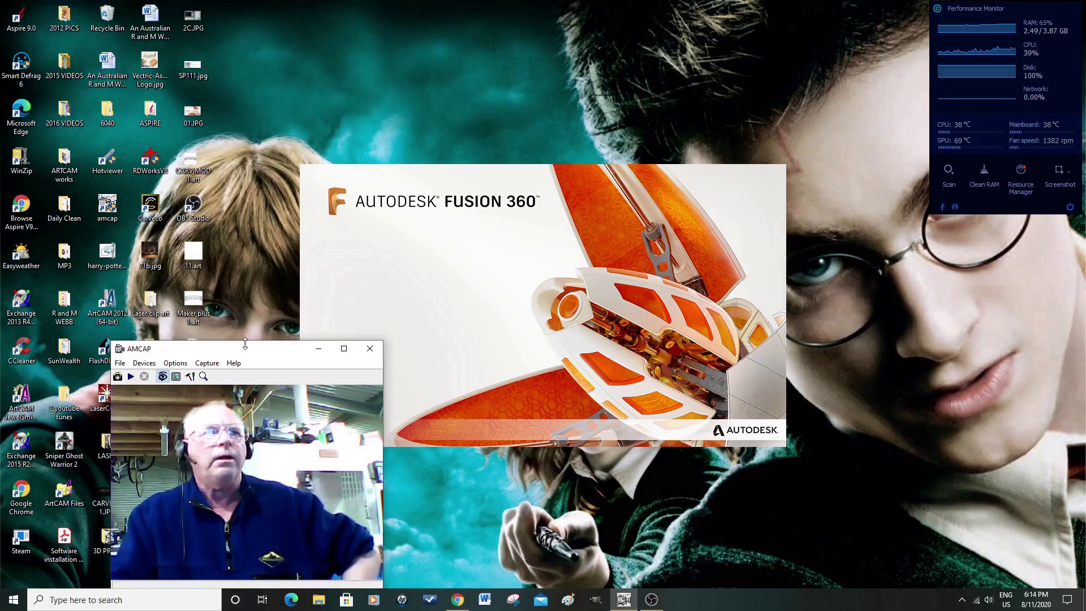
Step: Move the webcam preview toward the centre and back left while Fusion 360 loads
left_click_drag(245, 352, 398, 350)
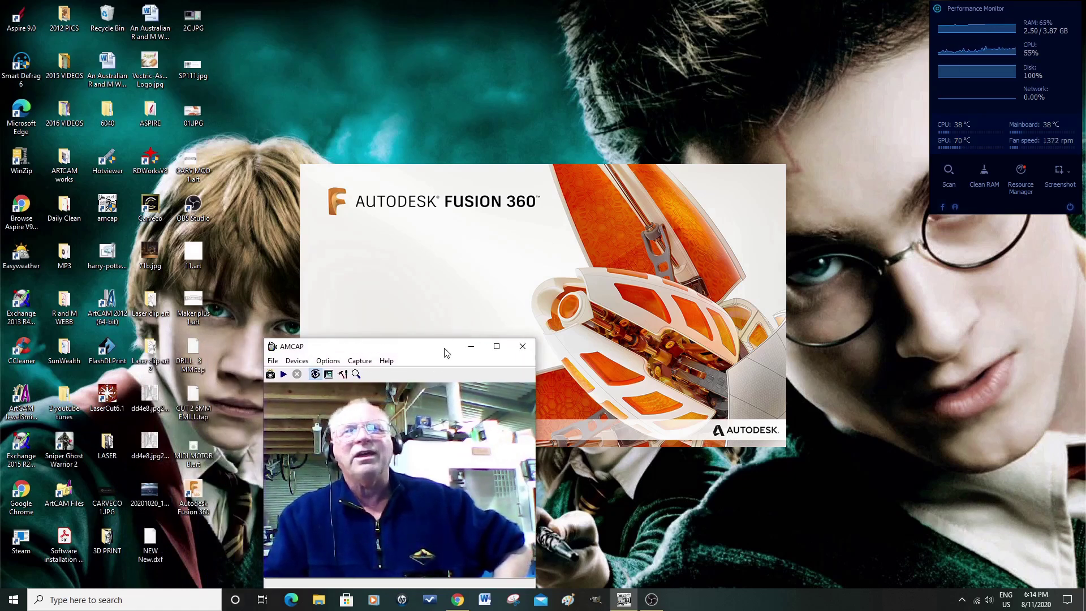
left_click_drag(445, 353, 188, 350)
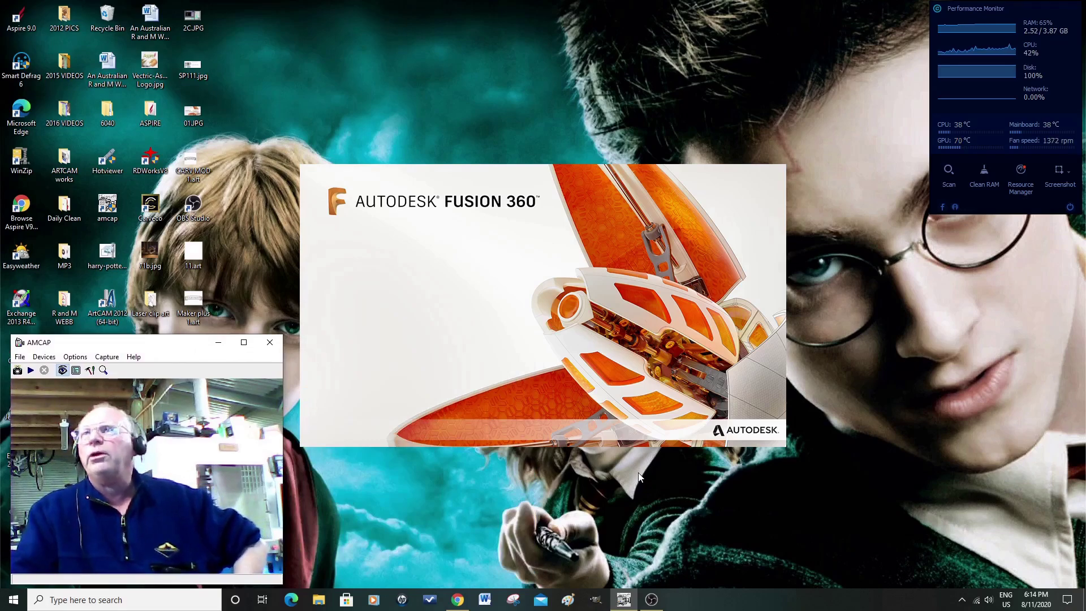